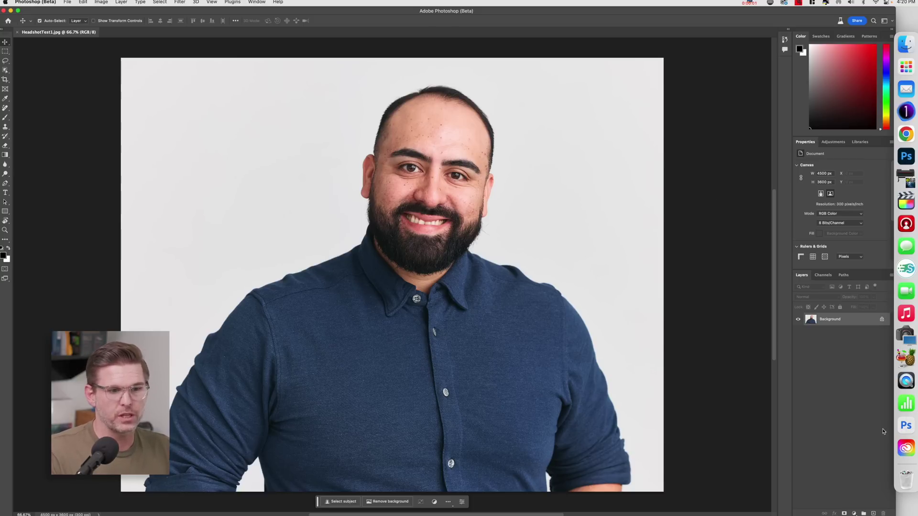
# - Check the beta apps in Creative Cloud, then return to the headshot document
pyautogui.click(907, 449)
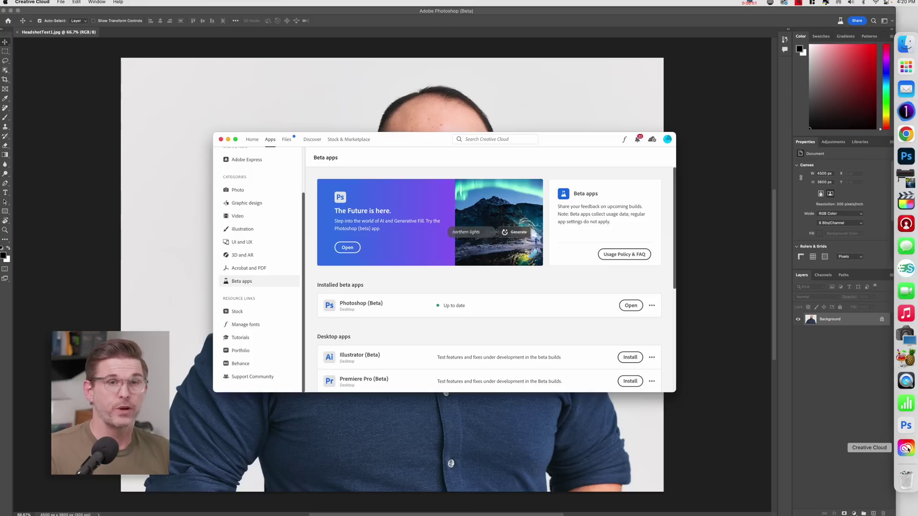
pyautogui.click(229, 140)
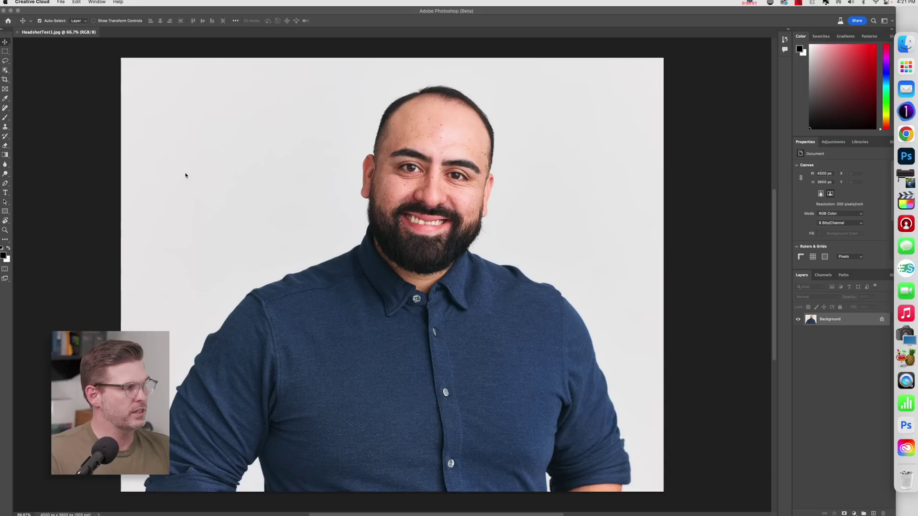
pyautogui.click(186, 174)
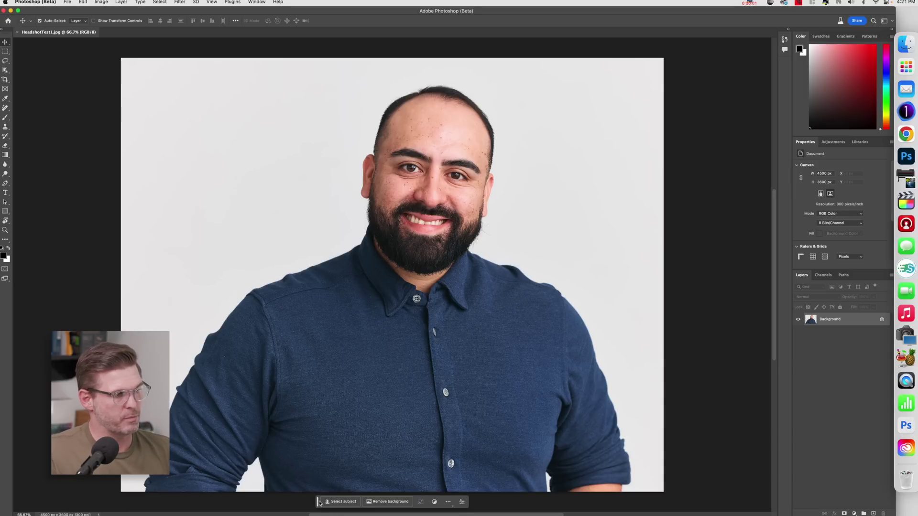
# - Enable the Contextual Task Bar, float it over the man's shirt, and choose Remove background
pyautogui.moveTo(323, 501); pyautogui.dragTo(338, 336)
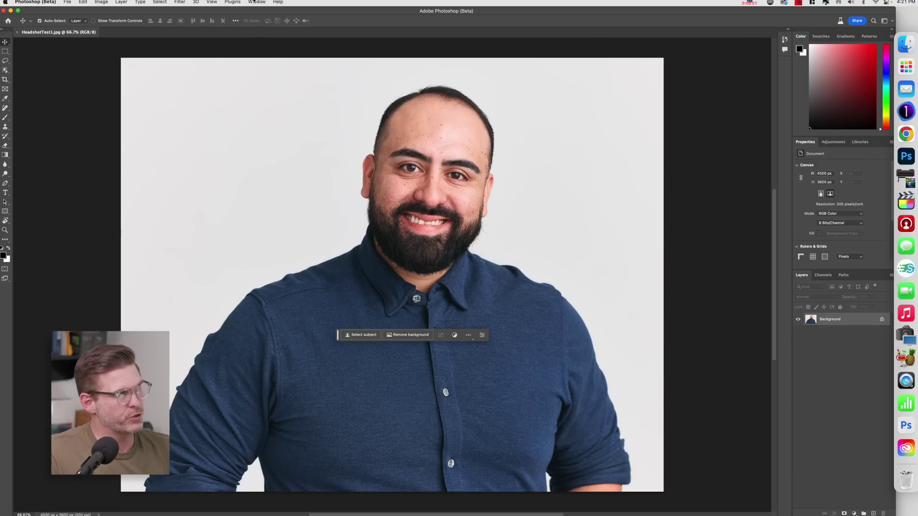
pyautogui.click(254, 1)
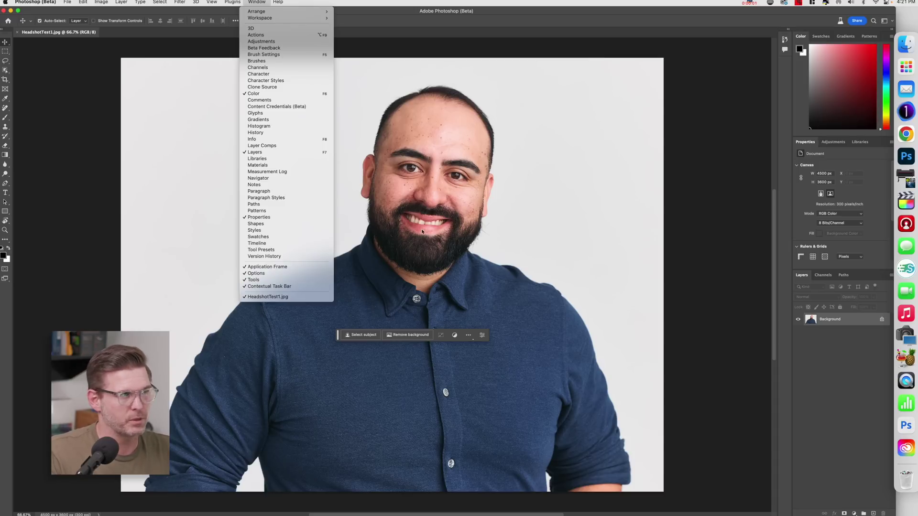
pyautogui.click(469, 198)
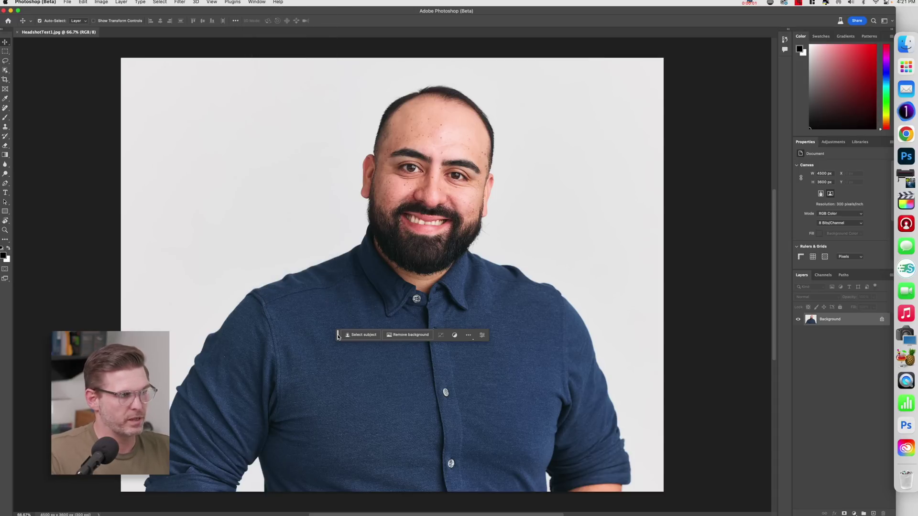
pyautogui.moveTo(338, 335); pyautogui.dragTo(340, 390)
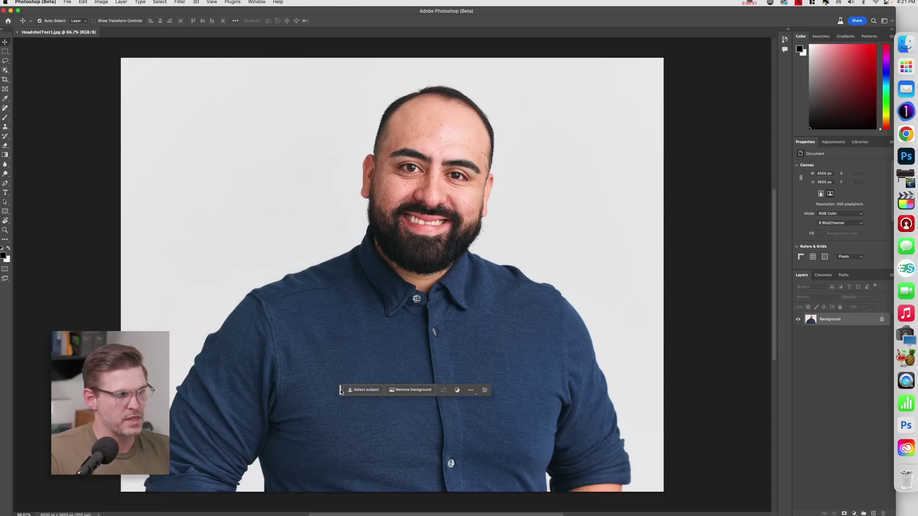
pyautogui.click(414, 390)
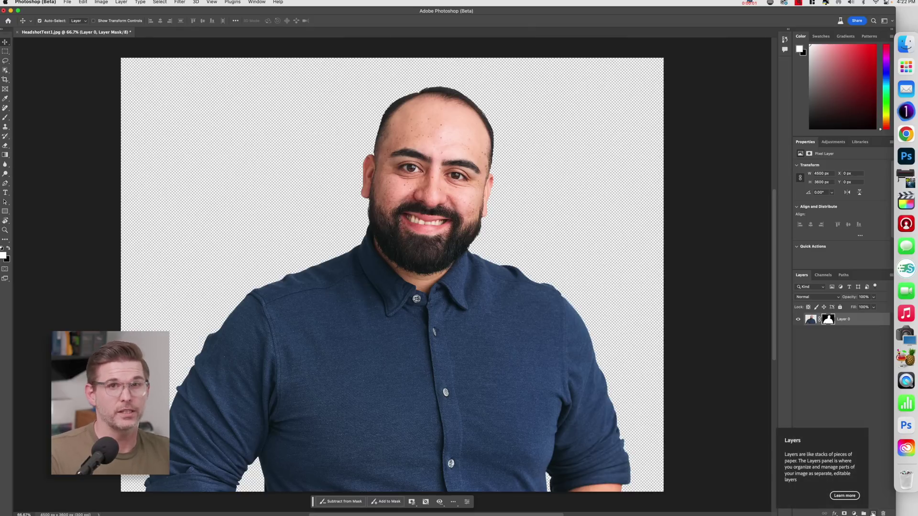
# - Add a new Layer 1 above the headshot and fill it with solid black
pyautogui.click(873, 514)
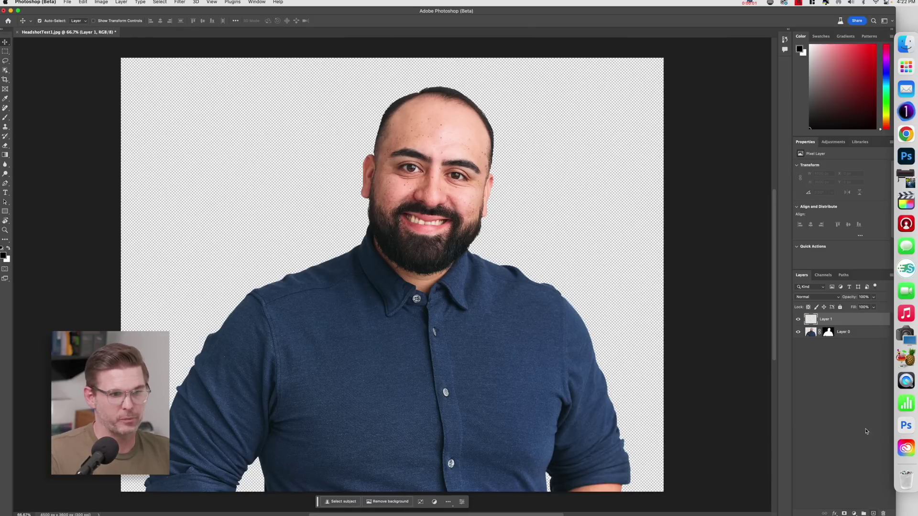
pyautogui.click(85, 2)
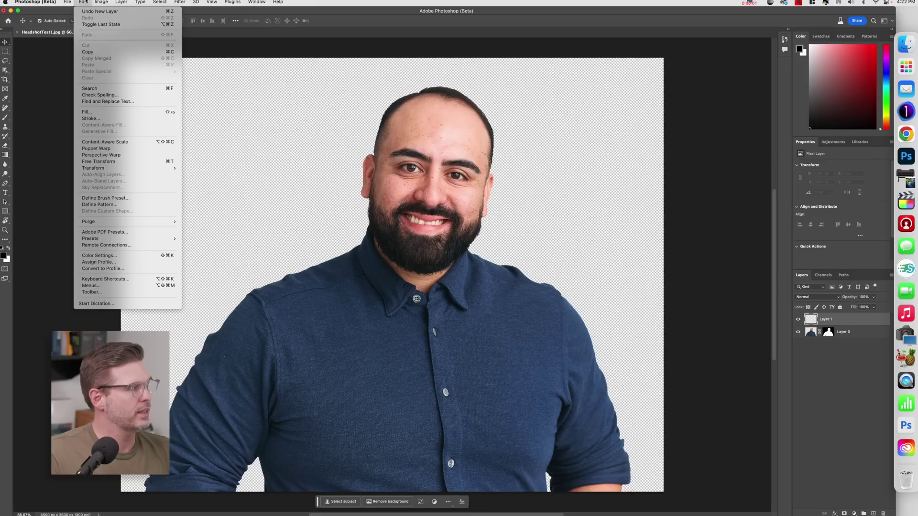
pyautogui.click(87, 112)
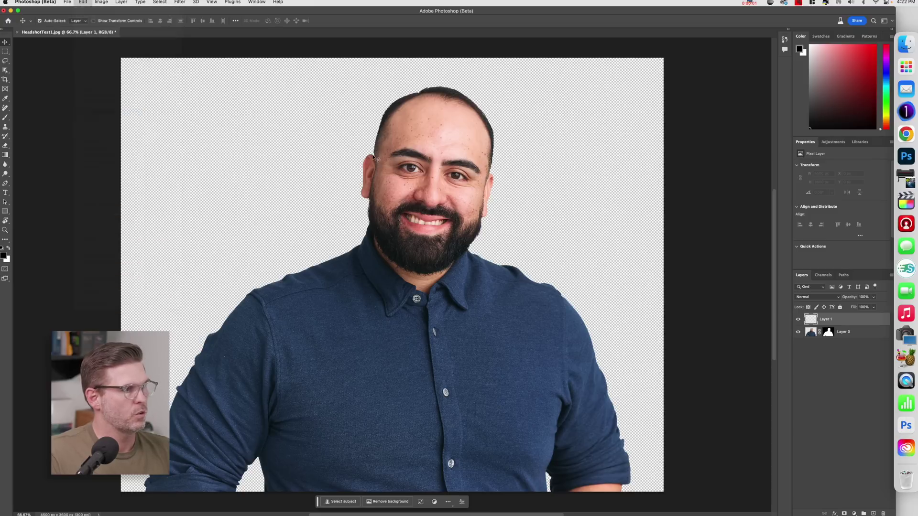
pyautogui.click(493, 223)
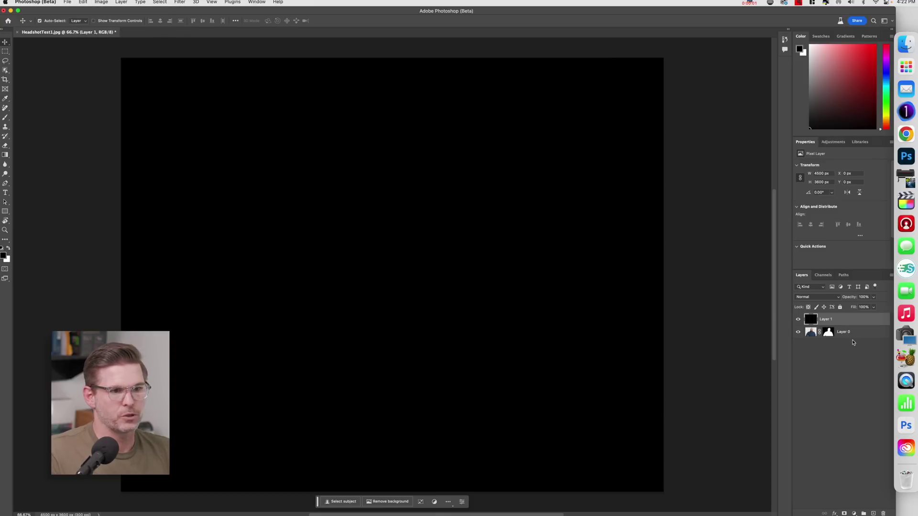
# - Move the black Layer 1 beneath Layer 0 so the man appears against black
pyautogui.moveTo(847, 317); pyautogui.dragTo(847, 341)
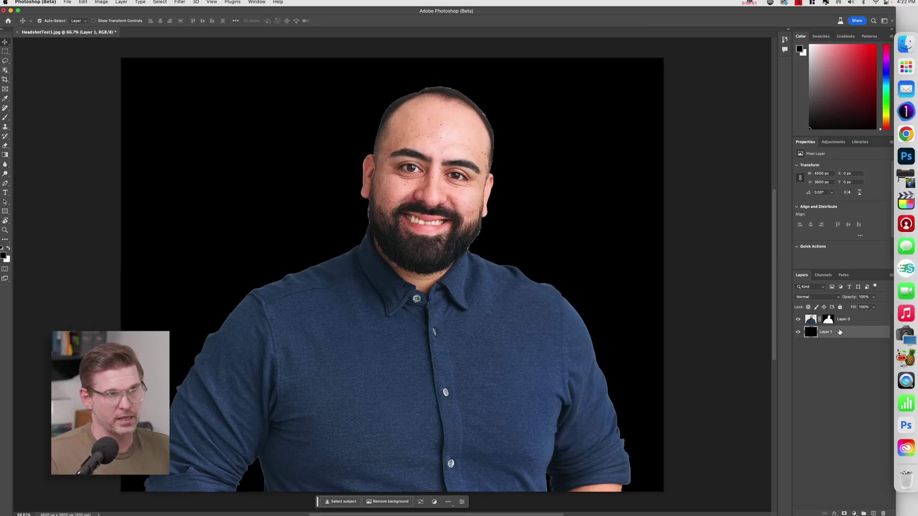
# - Revert to the HeadshotTest1.jpg history snapshot and select the man with Select subject
pyautogui.click(785, 39)
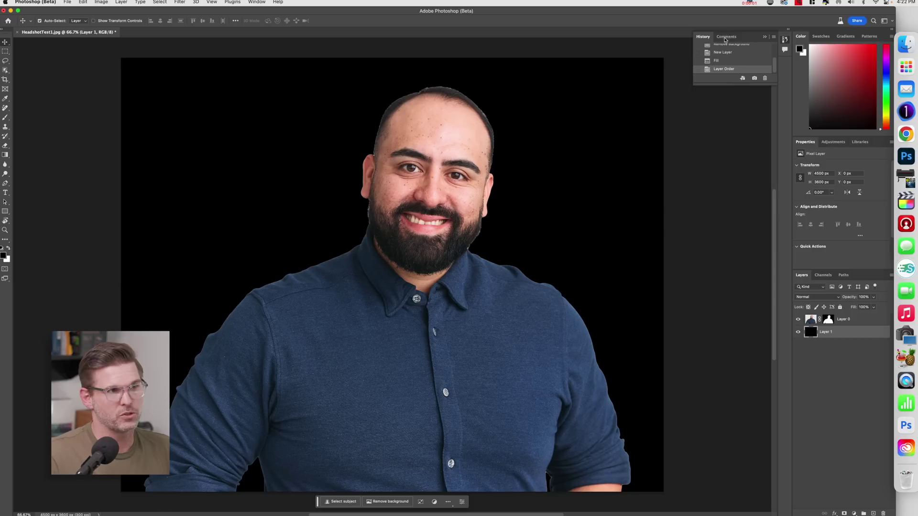
pyautogui.click(735, 50)
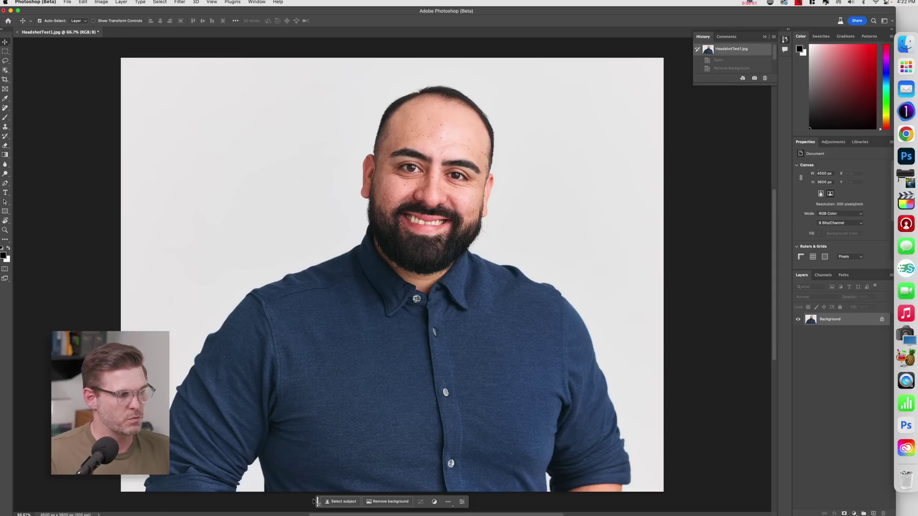
pyautogui.moveTo(317, 502); pyautogui.dragTo(327, 376)
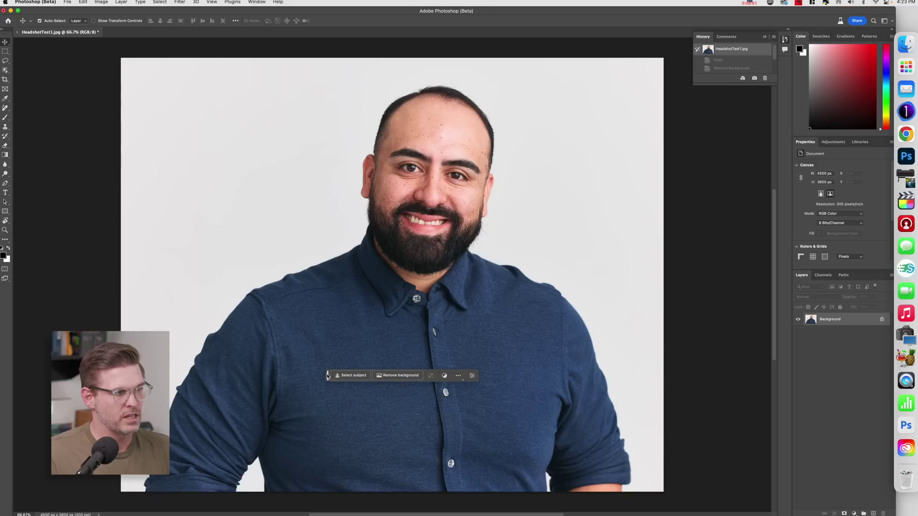
pyautogui.click(356, 376)
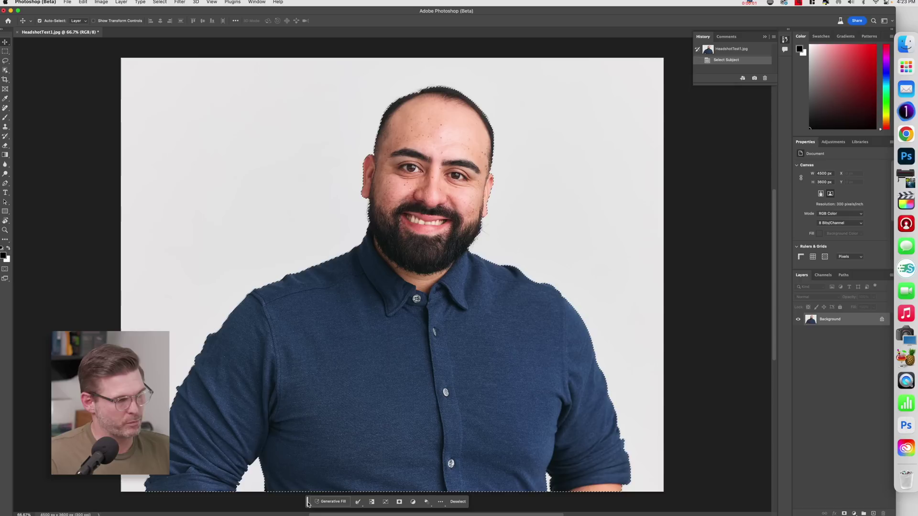
pyautogui.moveTo(314, 472); pyautogui.dragTo(337, 346)
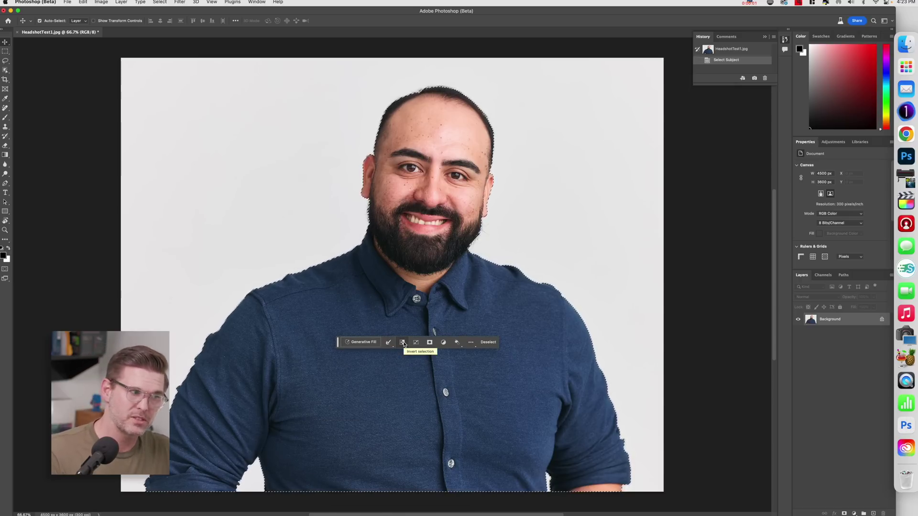
# - Invert the selection and Generative Fill it with 'blurry background, therapist office, comfy furniture'
pyautogui.click(403, 343)
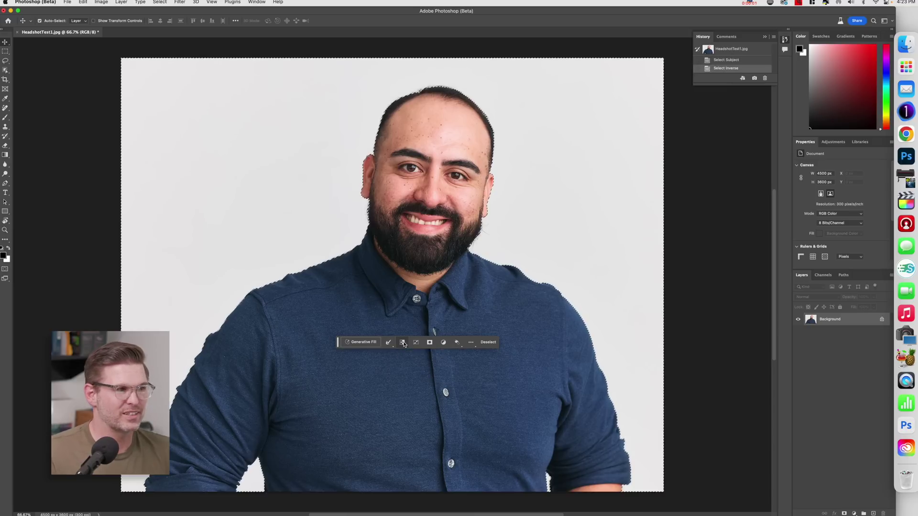
pyautogui.click(367, 343)
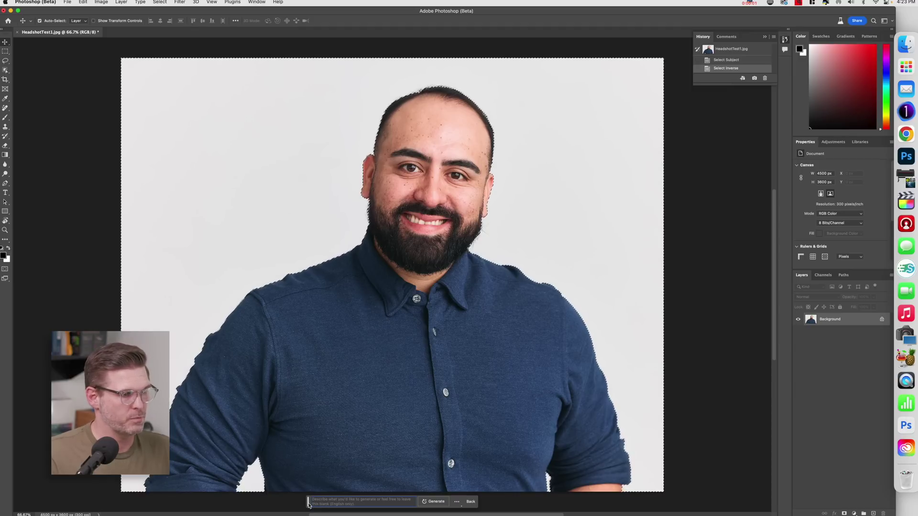
pyautogui.moveTo(308, 492); pyautogui.dragTo(339, 317)
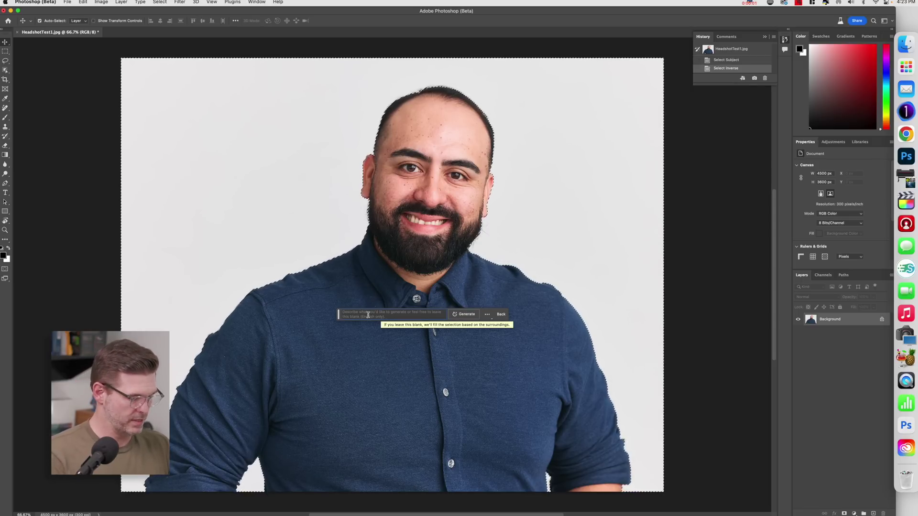
pyautogui.write('blurry ')
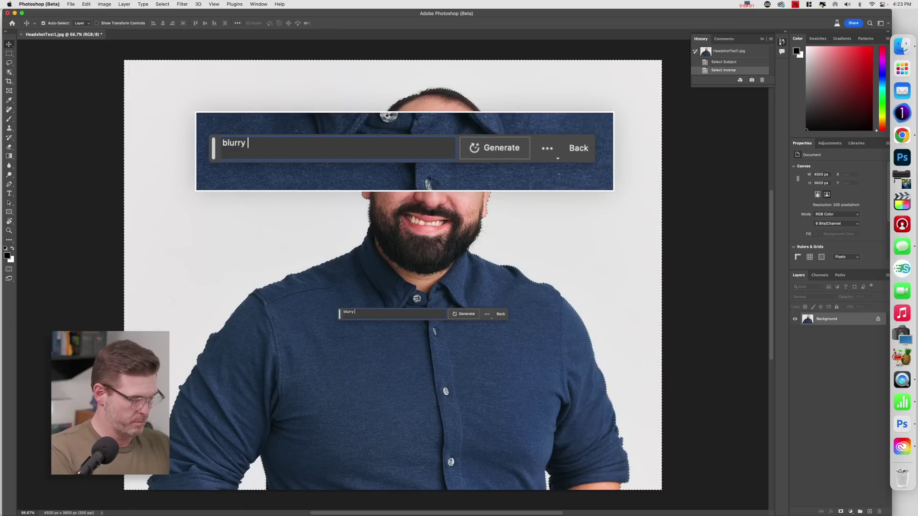
pyautogui.write('backgrou')
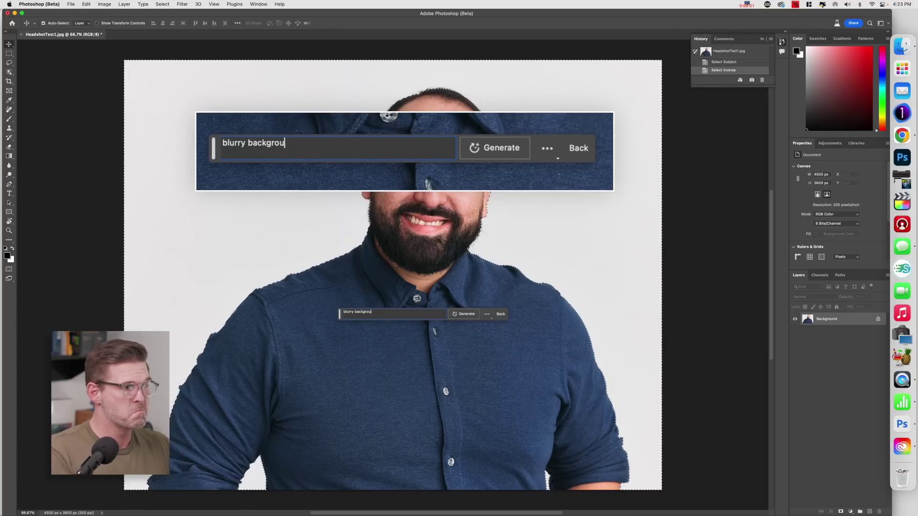
pyautogui.write('nd, therap')
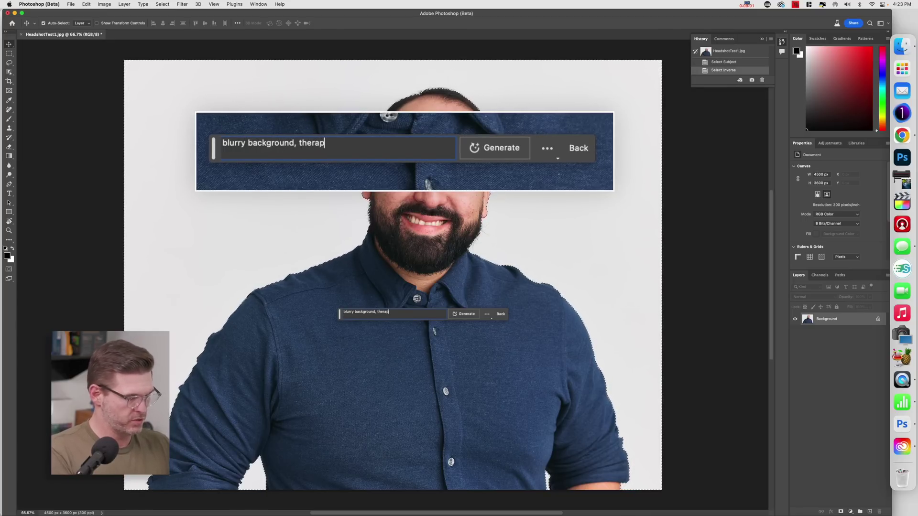
pyautogui.write('ist office')
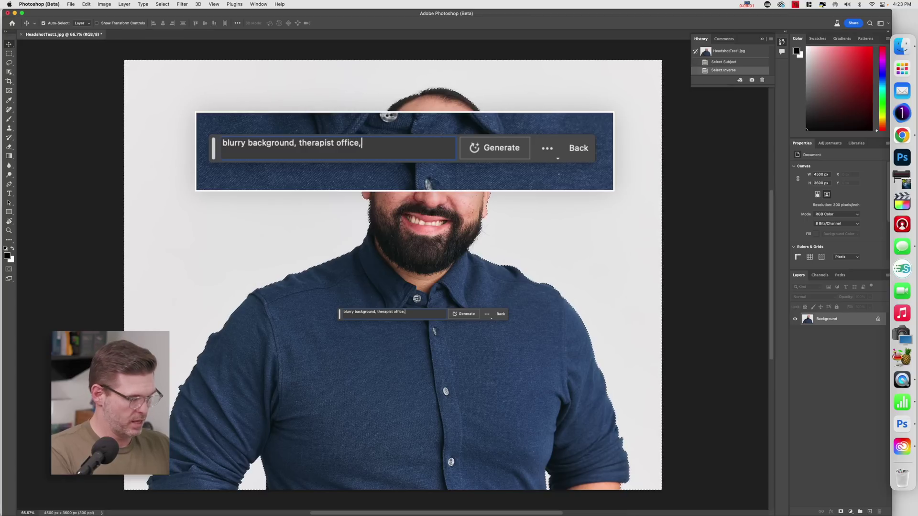
pyautogui.write(', comfy')
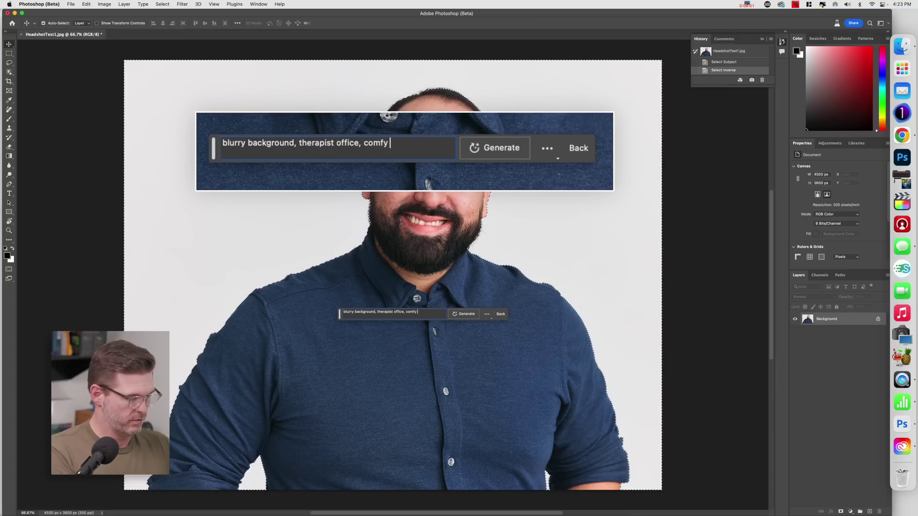
pyautogui.write(' furniture')
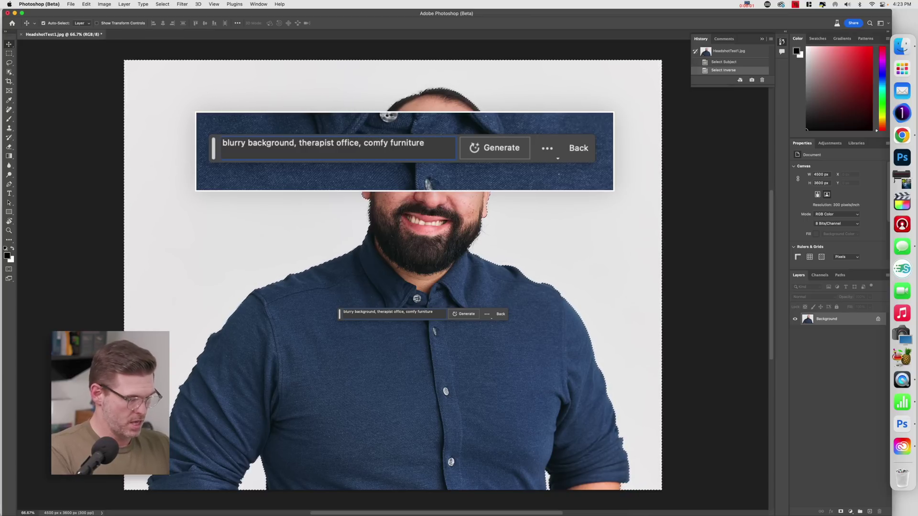
pyautogui.click(466, 315)
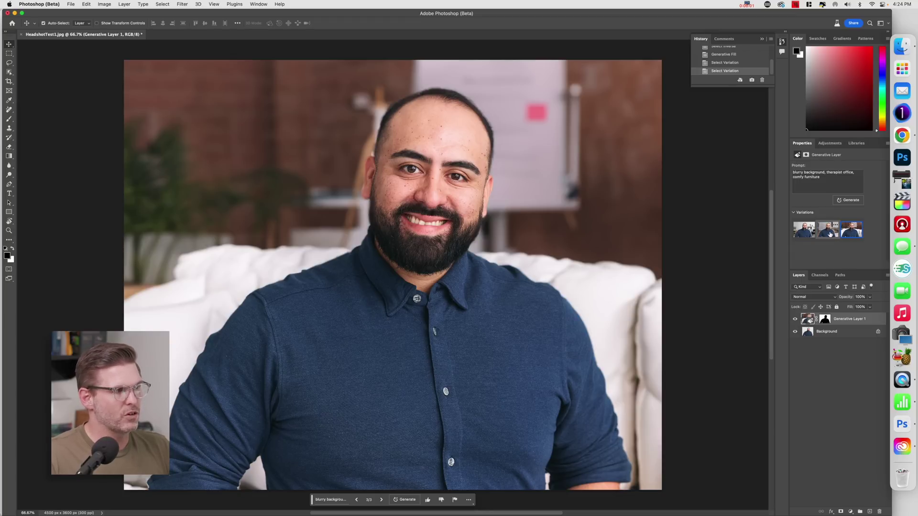
# - Compare the grey office, brick wall and plant-filled office variations, settling on the bright office
pyautogui.click(830, 233)
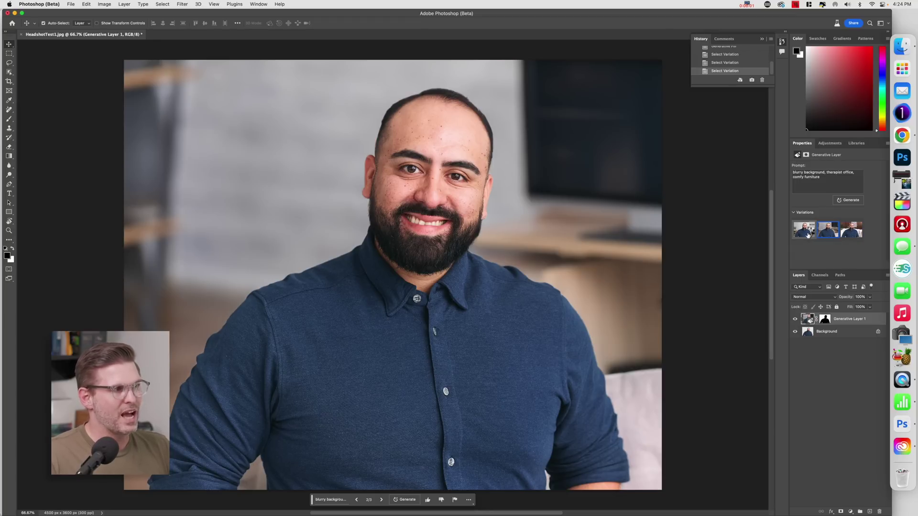
pyautogui.click(808, 234)
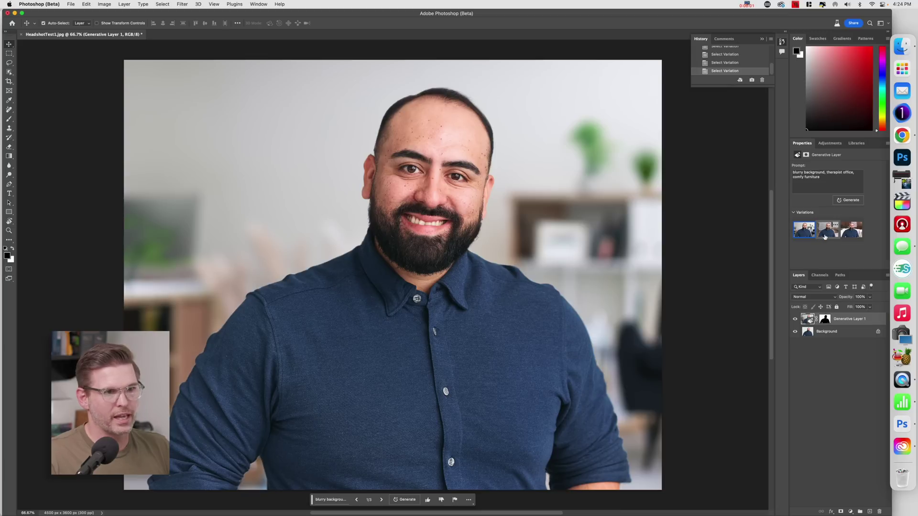
pyautogui.click(825, 236)
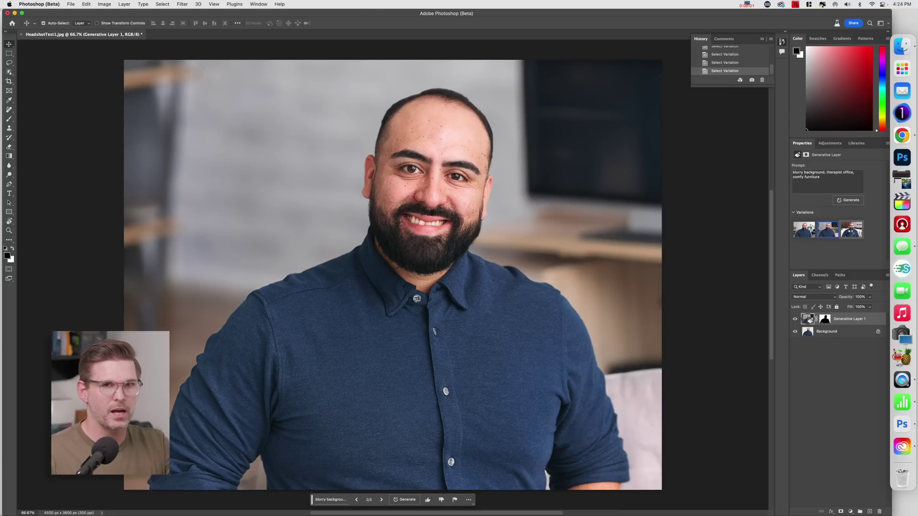
pyautogui.click(851, 233)
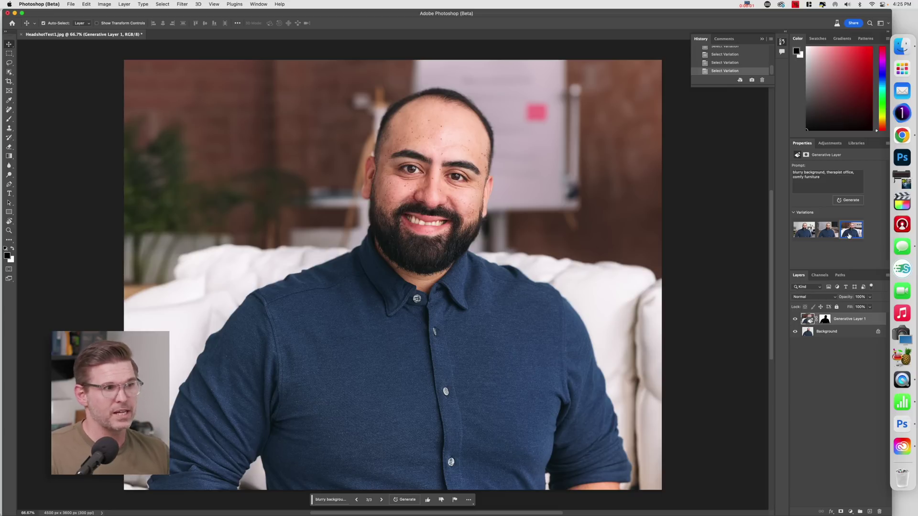
pyautogui.click(806, 232)
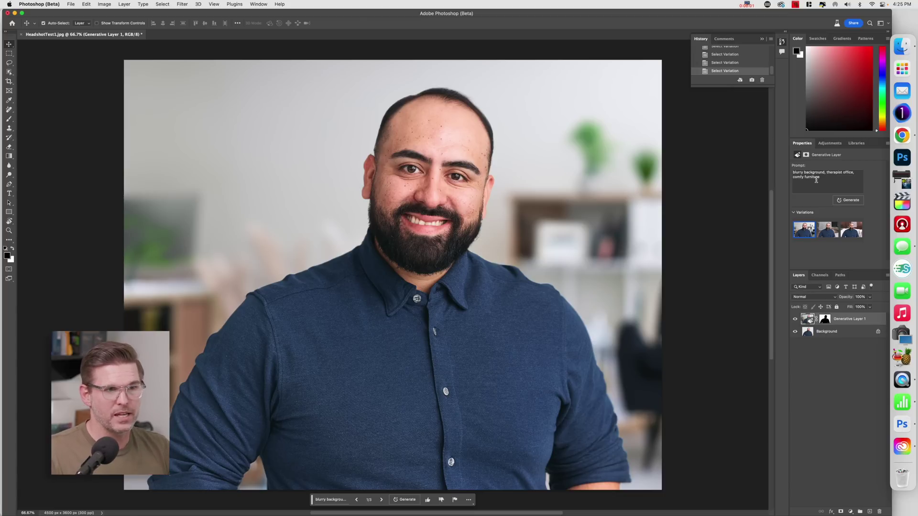
# - Generate three more variations and preview them, ending on the bookshelf scene with cream chair
pyautogui.click(845, 200)
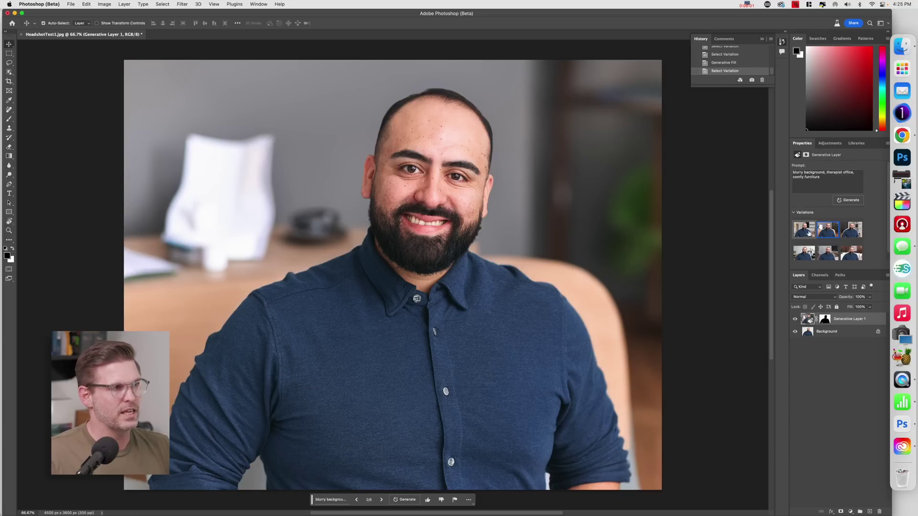
pyautogui.click(805, 229)
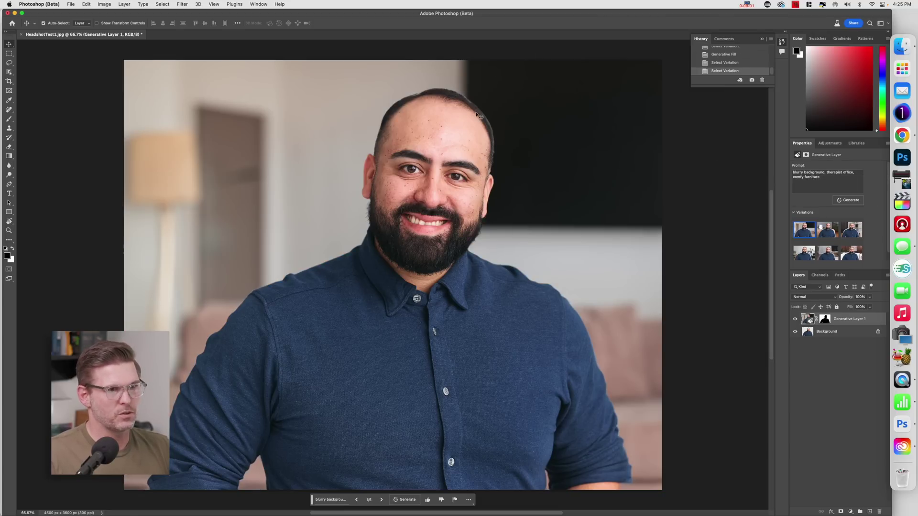
pyautogui.click(829, 237)
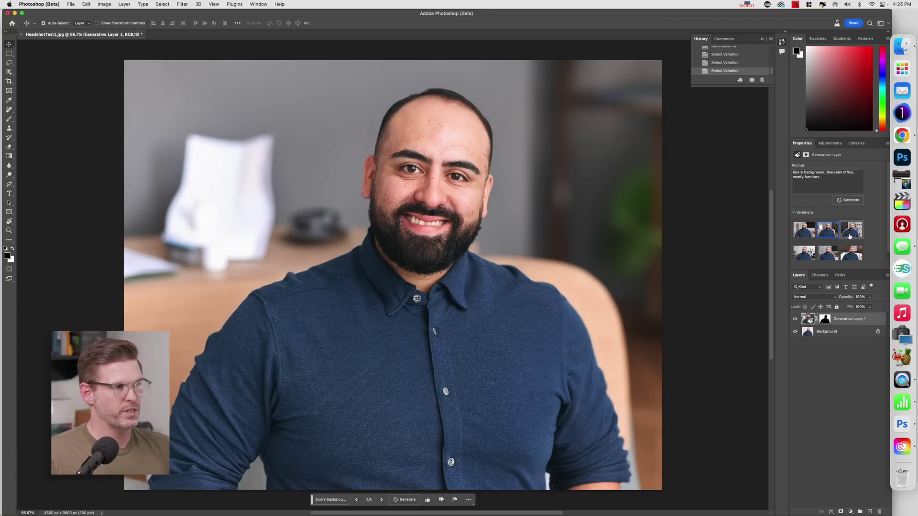
pyautogui.click(850, 236)
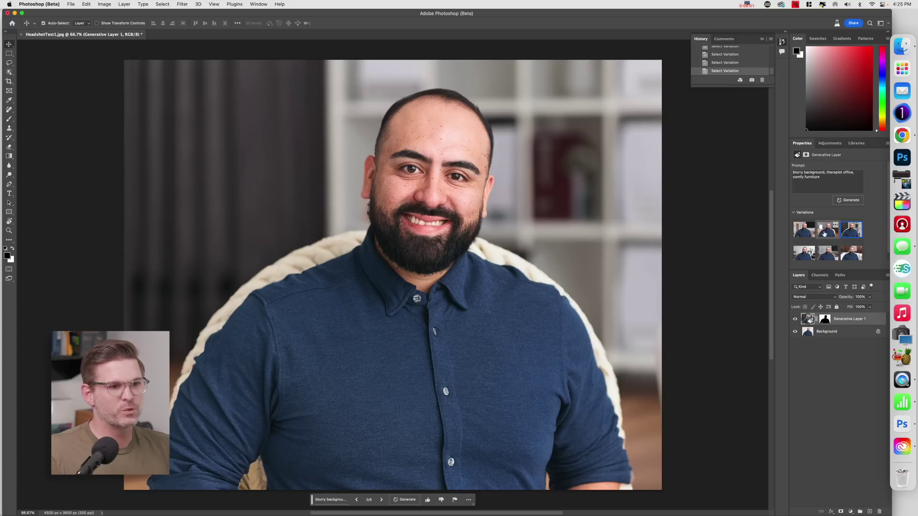
pyautogui.tripleClick(827, 179)
# - Change the prompt to 'blurry background, tech company office, comfy furniture' and generate
pyautogui.click(826, 178)
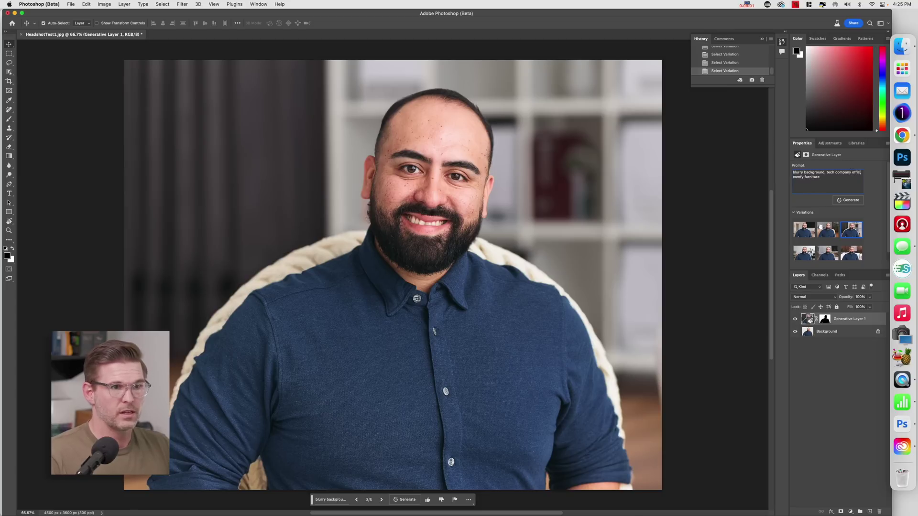
pyautogui.write('e,')
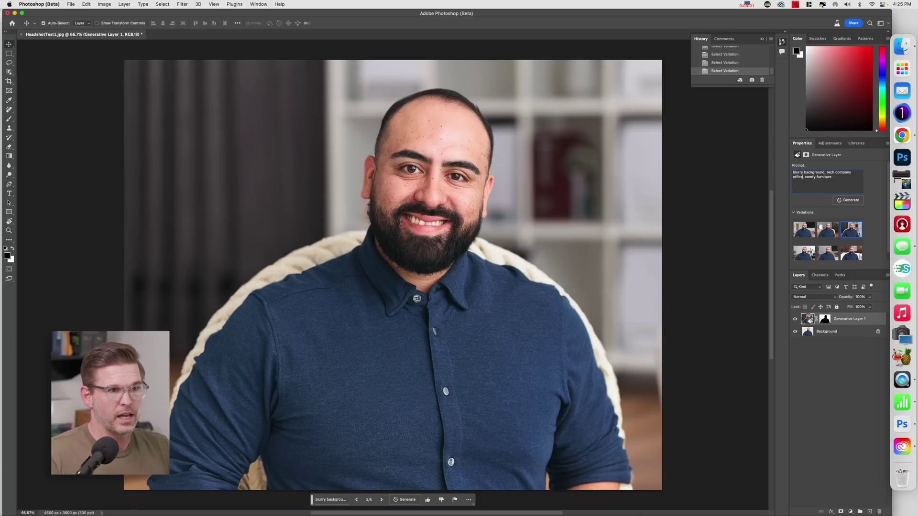
pyautogui.click(855, 200)
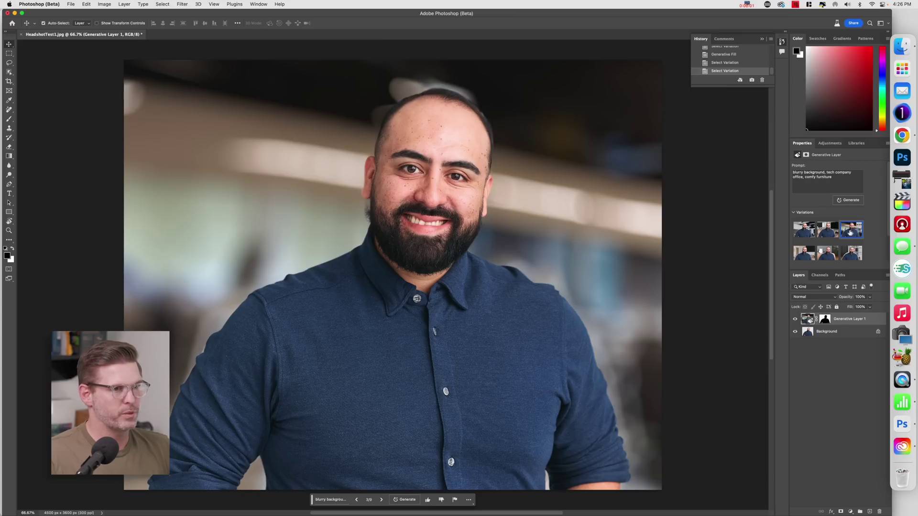
# - Preview the new variations, ending on variation 4 of 9, the lamp-lit living room
pyautogui.click(804, 233)
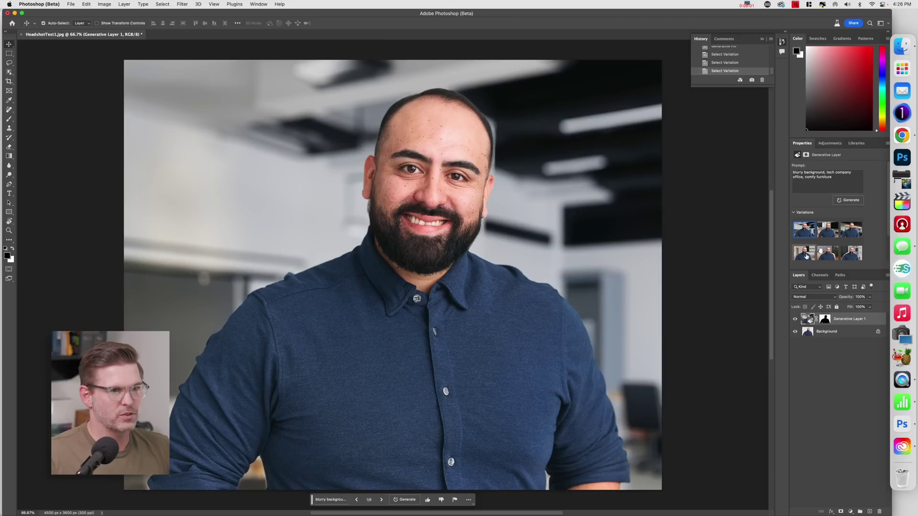
pyautogui.scroll(-2, 825, 256)
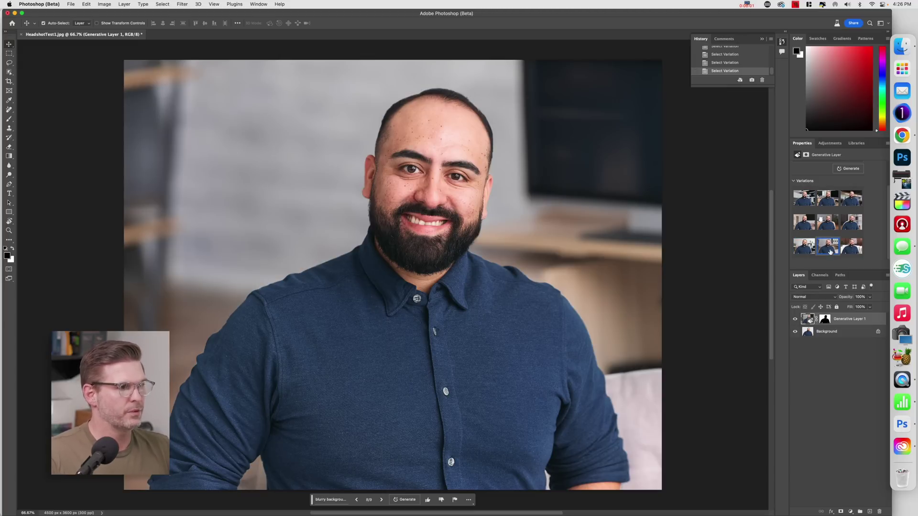
pyautogui.click(845, 247)
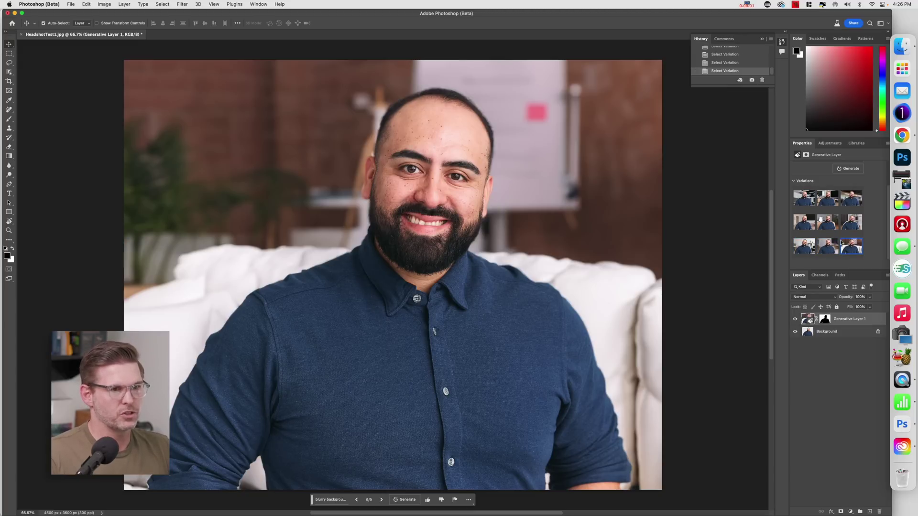
pyautogui.click(810, 228)
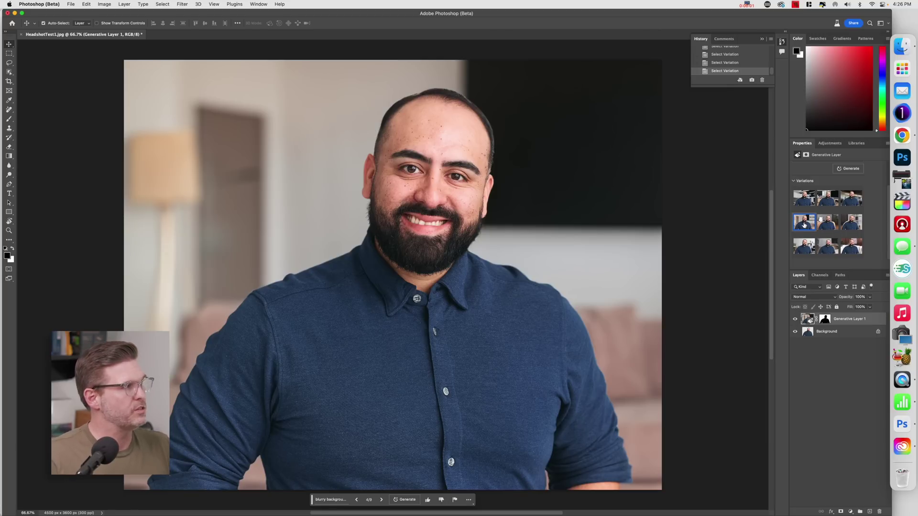
# - Save the headshot as therapistbgs.psd in Downloads, accepting the Photoshop Format Options
pyautogui.click(72, 3)
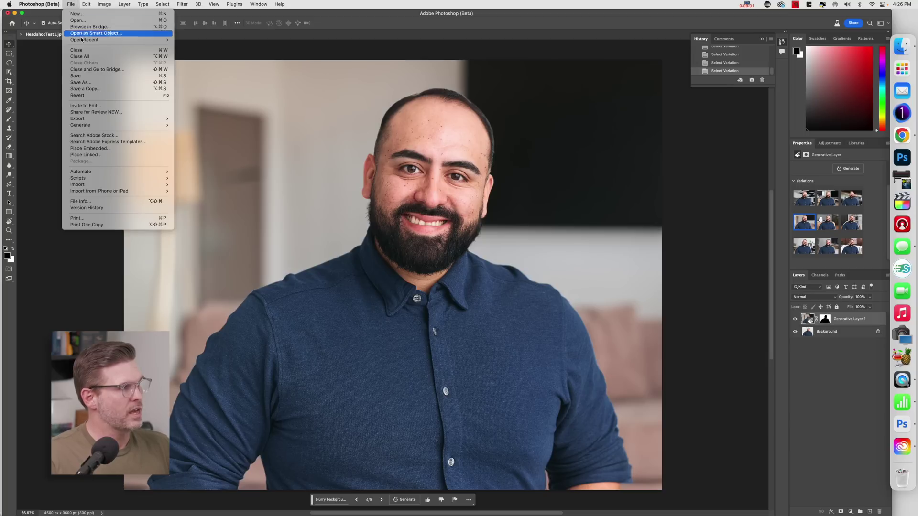
pyautogui.moveTo(105, 122)
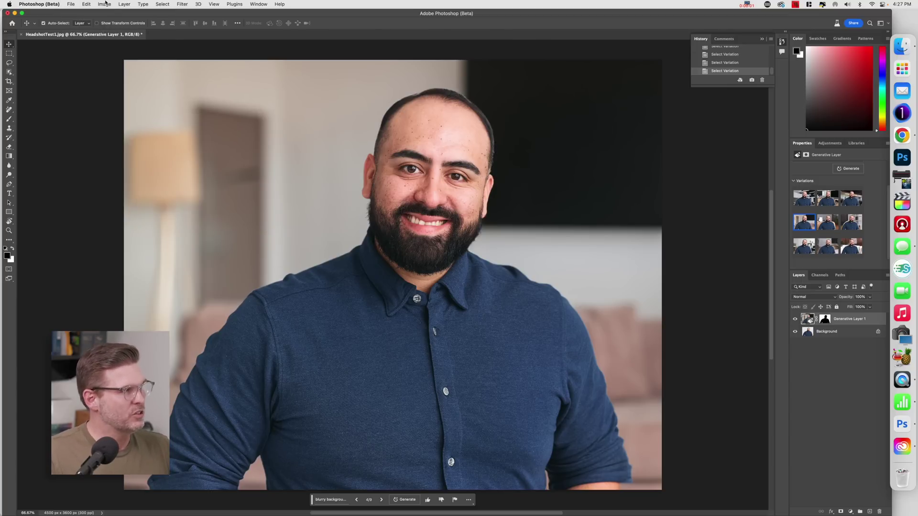
pyautogui.click(71, 4)
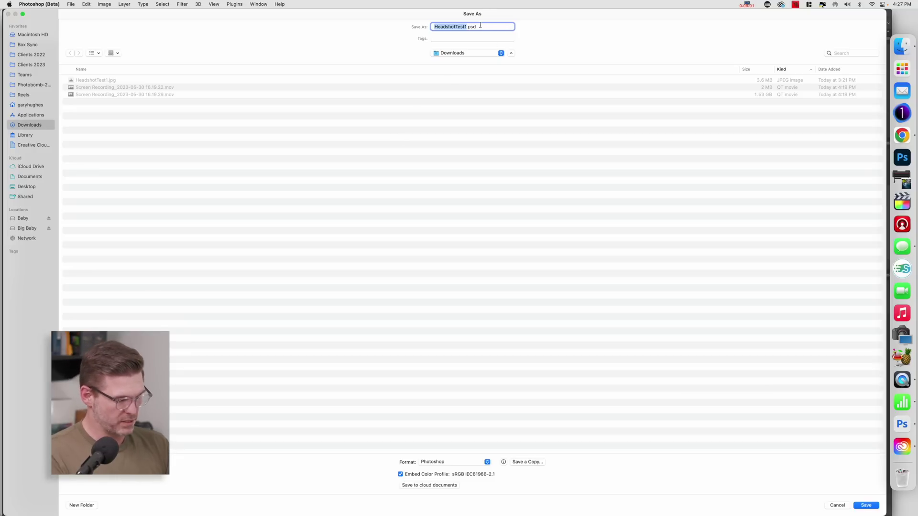
pyautogui.write('therapistbgs')
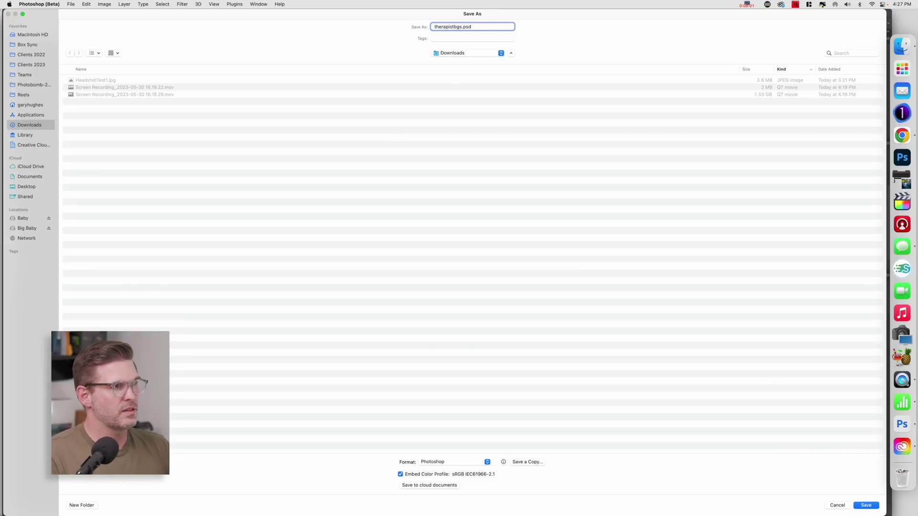
pyautogui.press('Return')
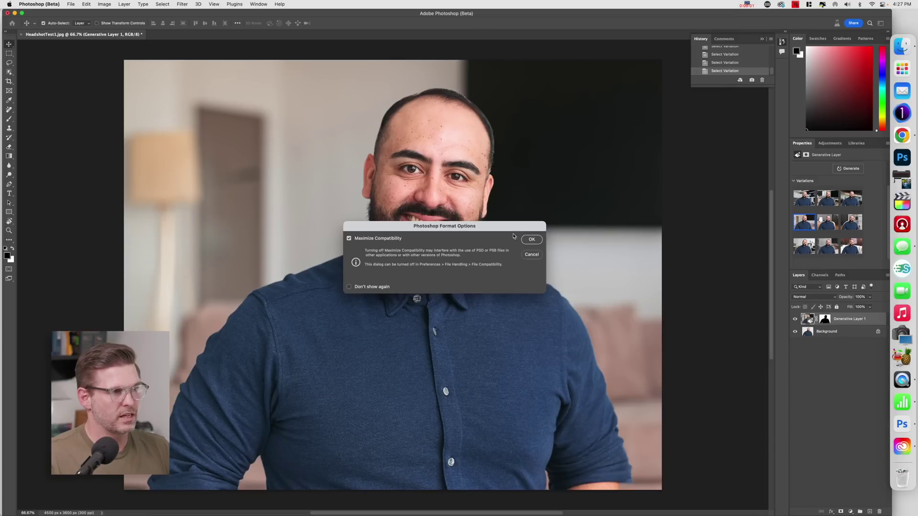
pyautogui.click(532, 240)
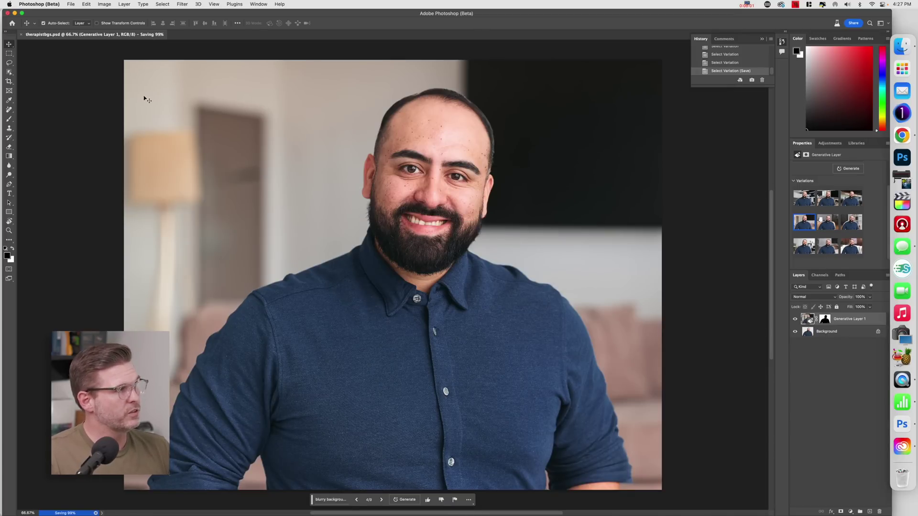
# - Close the saved headshot and reopen therapistbgs.psd from the Downloads folder in Finder
pyautogui.click(21, 35)
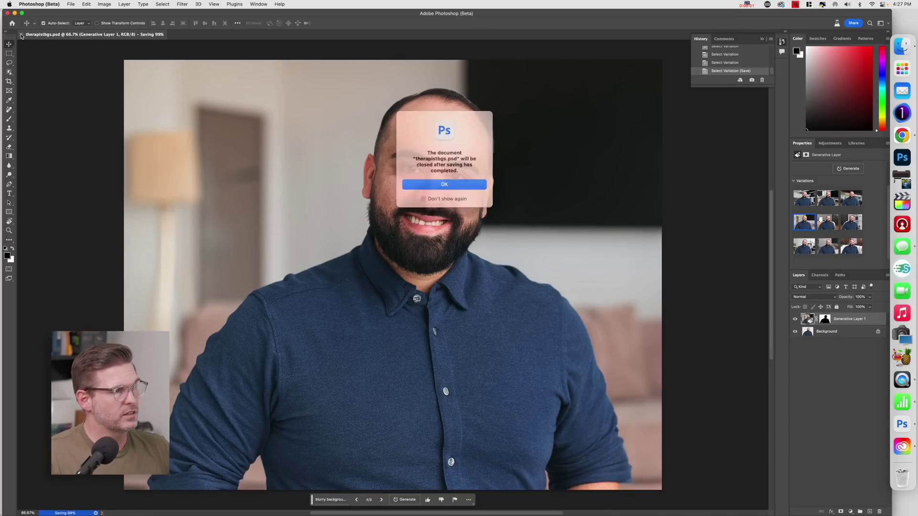
pyautogui.click(450, 183)
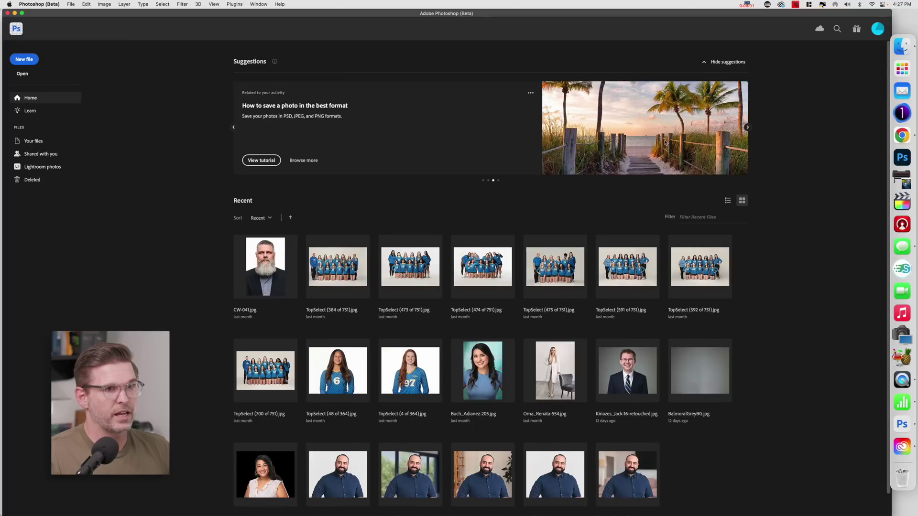
pyautogui.click(899, 44)
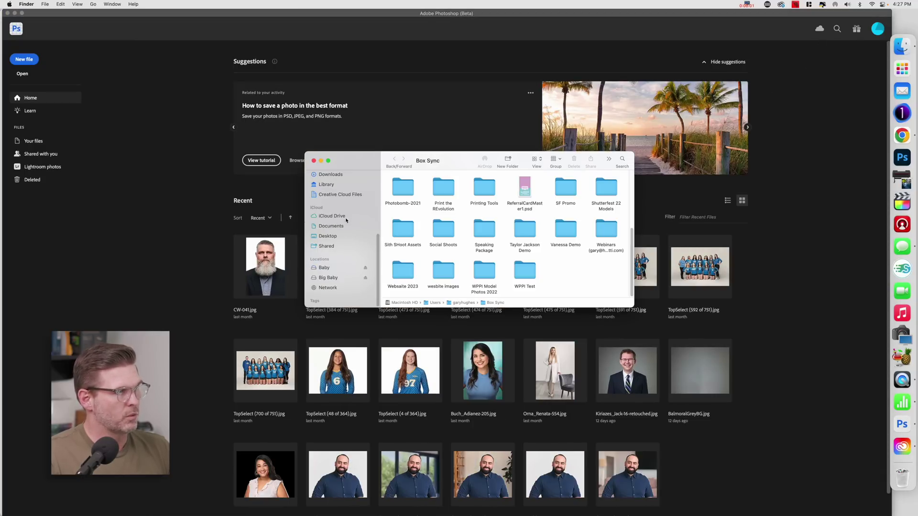
pyautogui.click(339, 175)
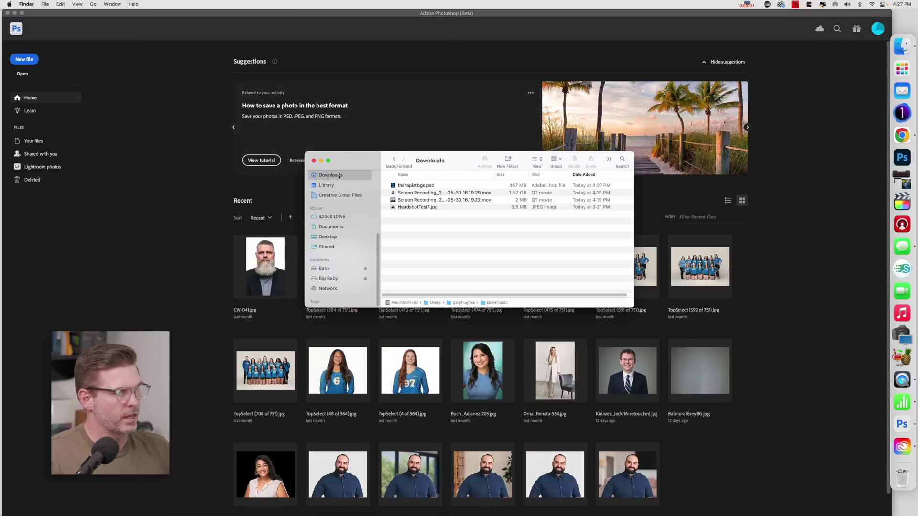
pyautogui.doubleClick(428, 186)
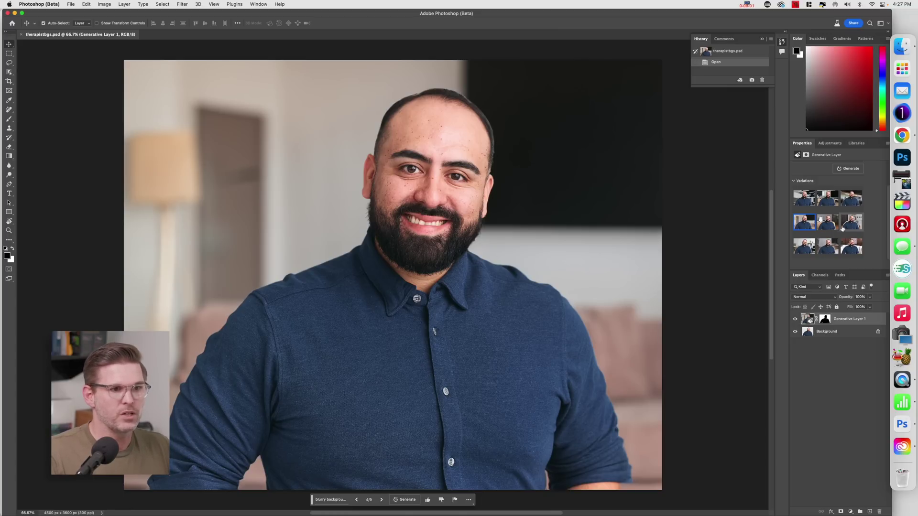
# - Switch the background to variation 7 of 9, the bright blurred office with potted plants
pyautogui.click(804, 245)
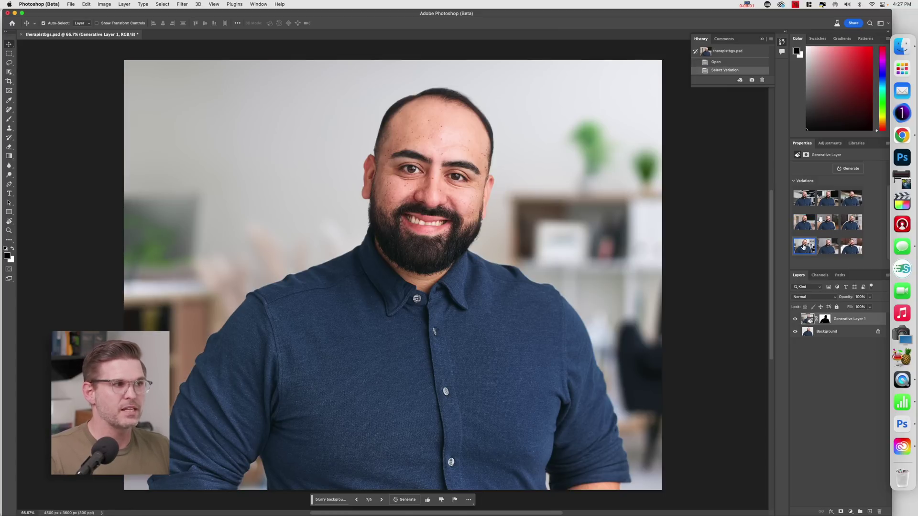